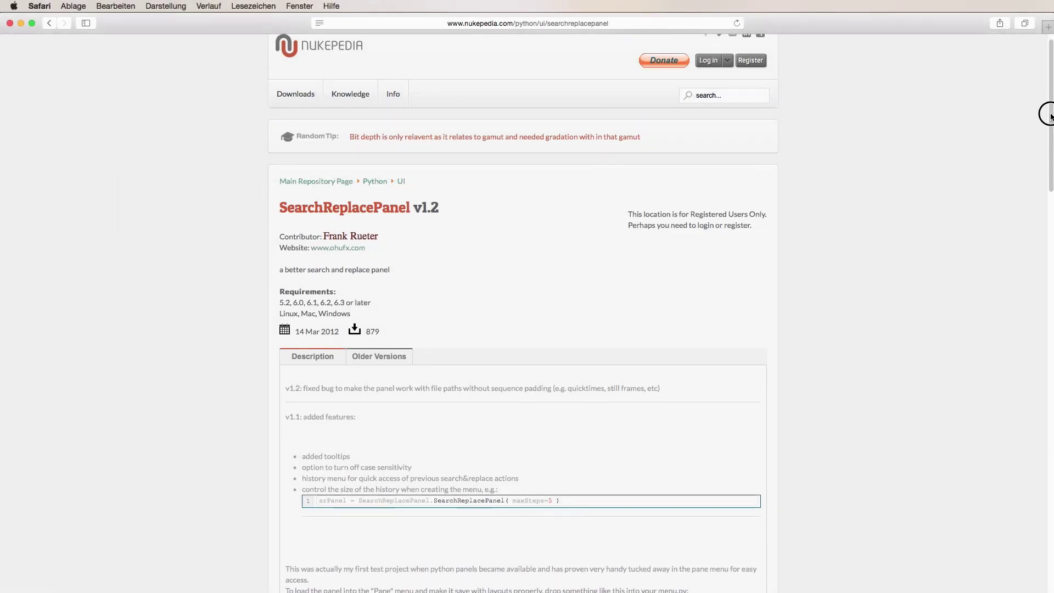
# - Review the SearchReplacePanel page's description and panel screenshots, then return to NukeX
pyautogui.scroll(-3, 1041, 132)
pyautogui.scroll(-12, 1038, 147)
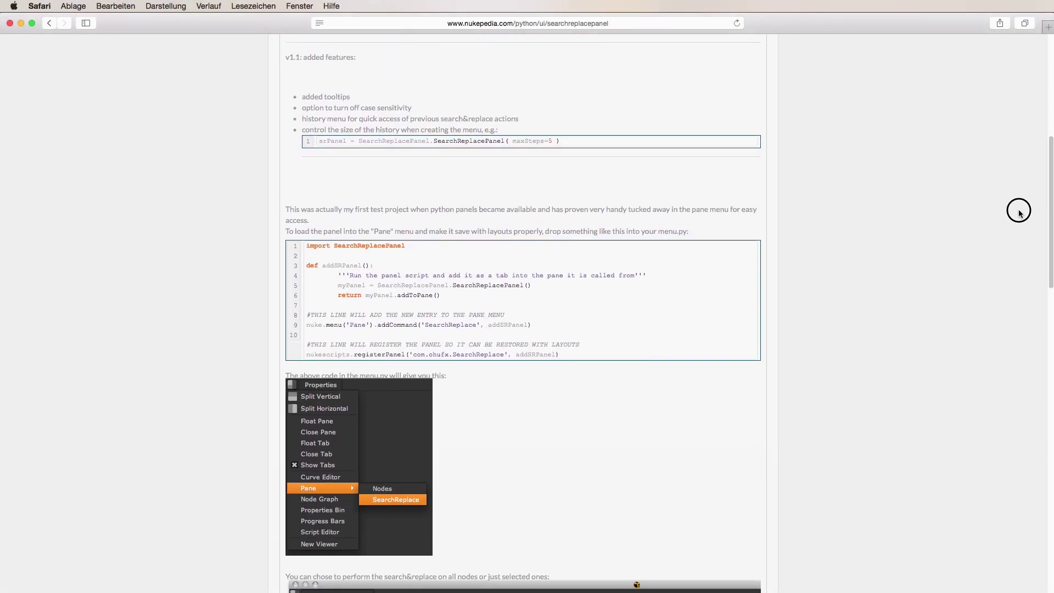
pyautogui.scroll(-3, 1002, 283)
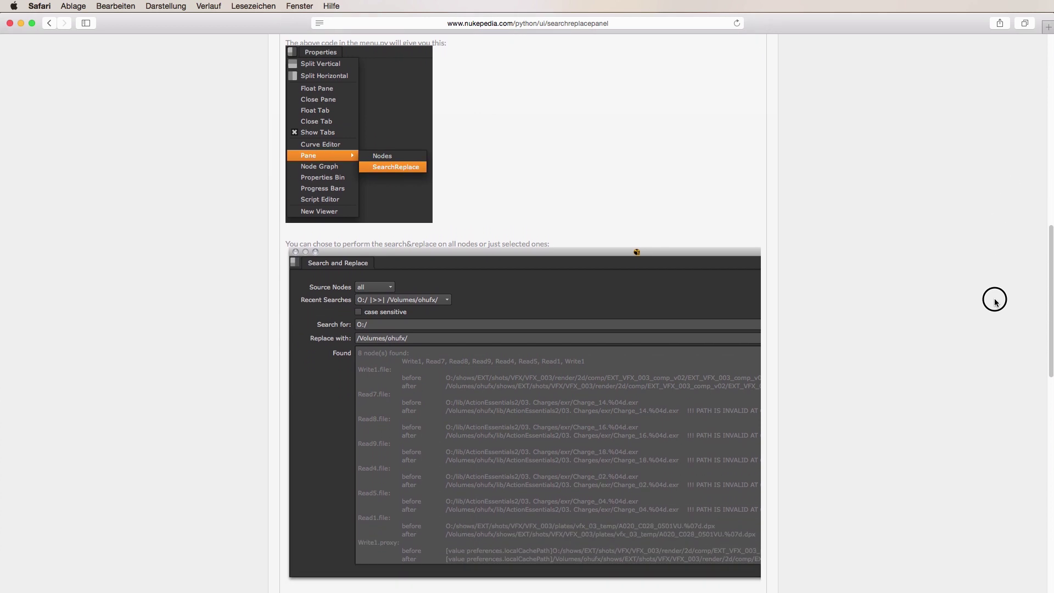
pyautogui.scroll(16, 999, 304)
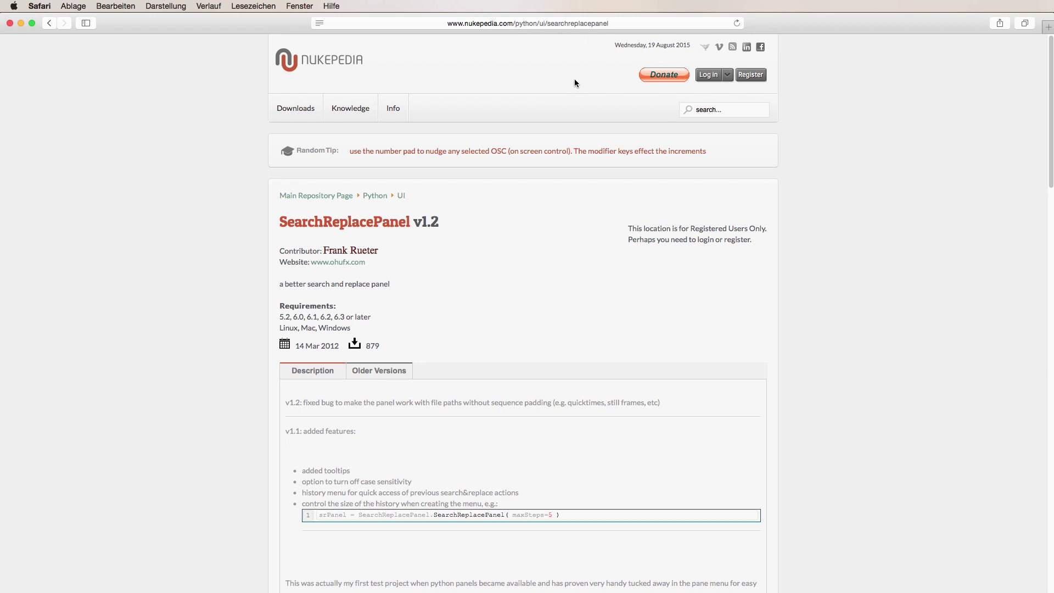
pyautogui.press('super+Tab')
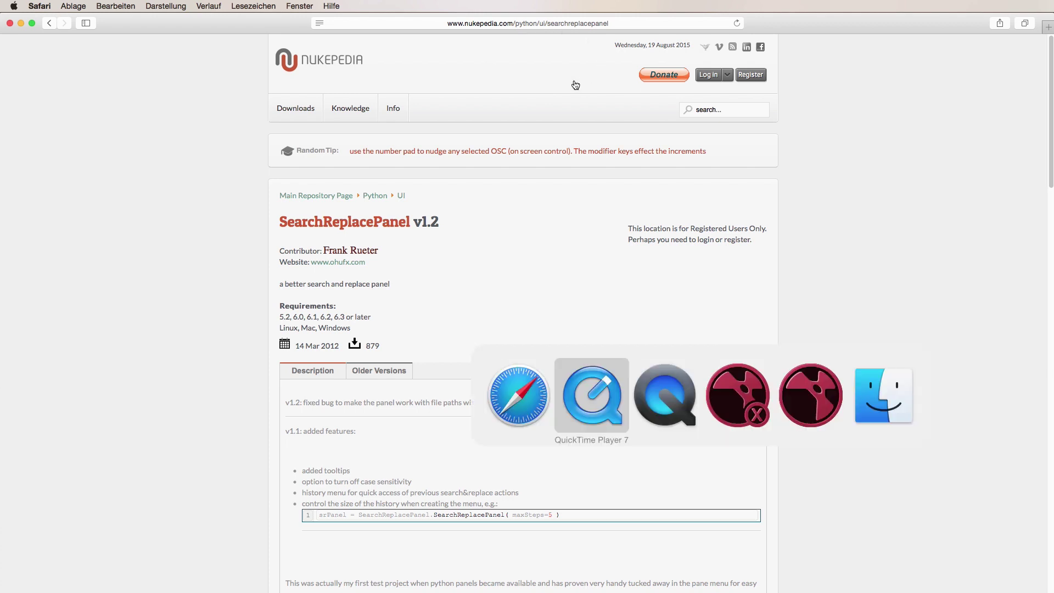
# - Open Edit > Node > Filename > Search and Replace and enlarge the dialog
pyautogui.press('super+Tab')
pyautogui.press('super+Tab')
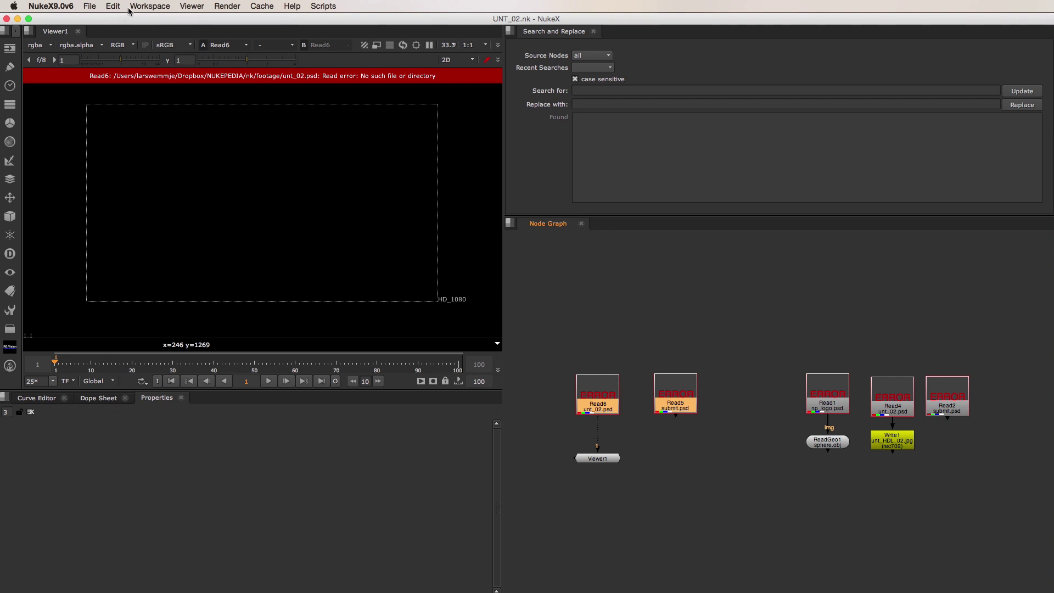
pyautogui.click(113, 6)
pyautogui.moveTo(127, 223)
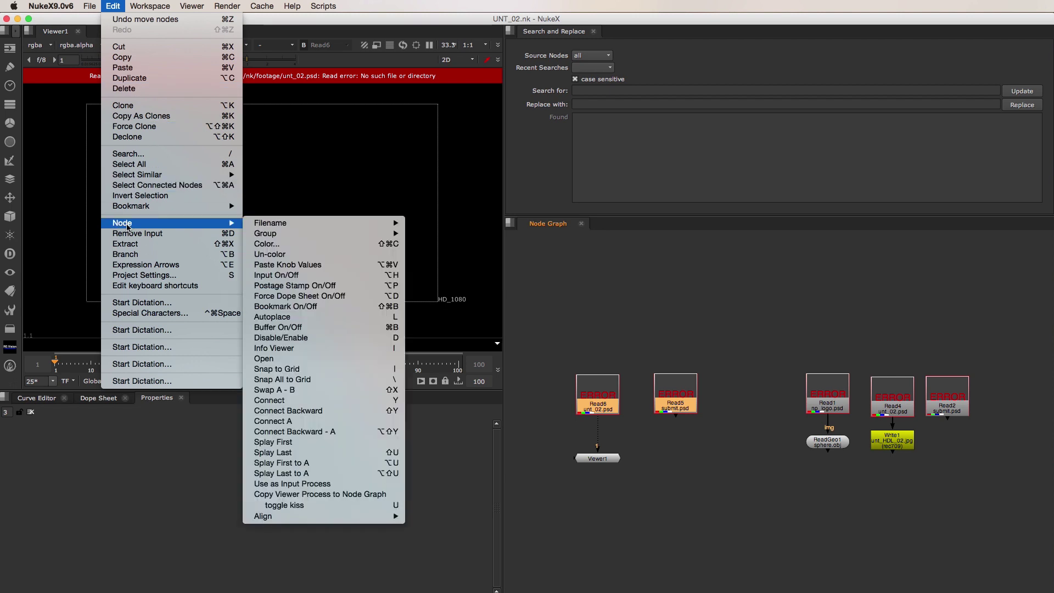
pyautogui.moveTo(314, 226)
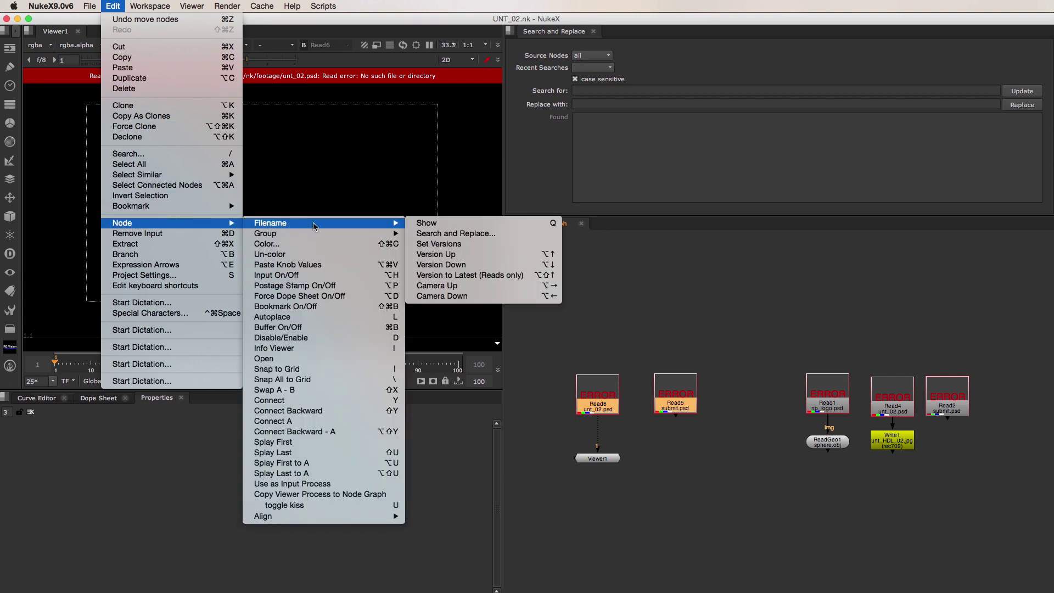
pyautogui.click(469, 235)
pyautogui.moveTo(583, 336); pyautogui.dragTo(768, 436)
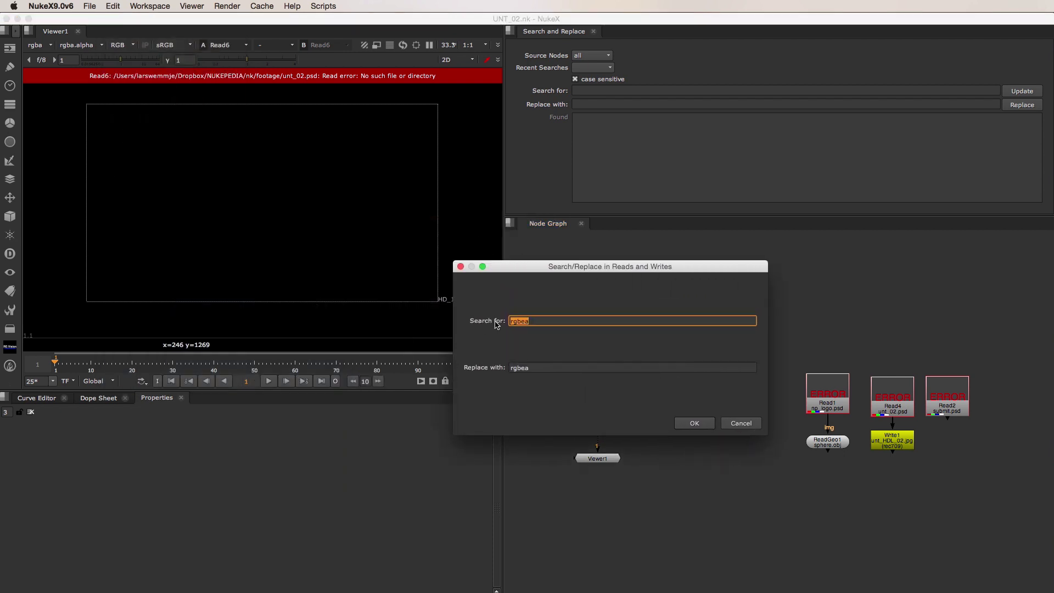
# - Set Search for to the NUKEPEDIA/nk/footage/ path and Replace with to NUKEPEDIA/footage/
pyautogui.write('/Users/larswemmje/Dropbox/NUKEPEDIA/nk/footage/')
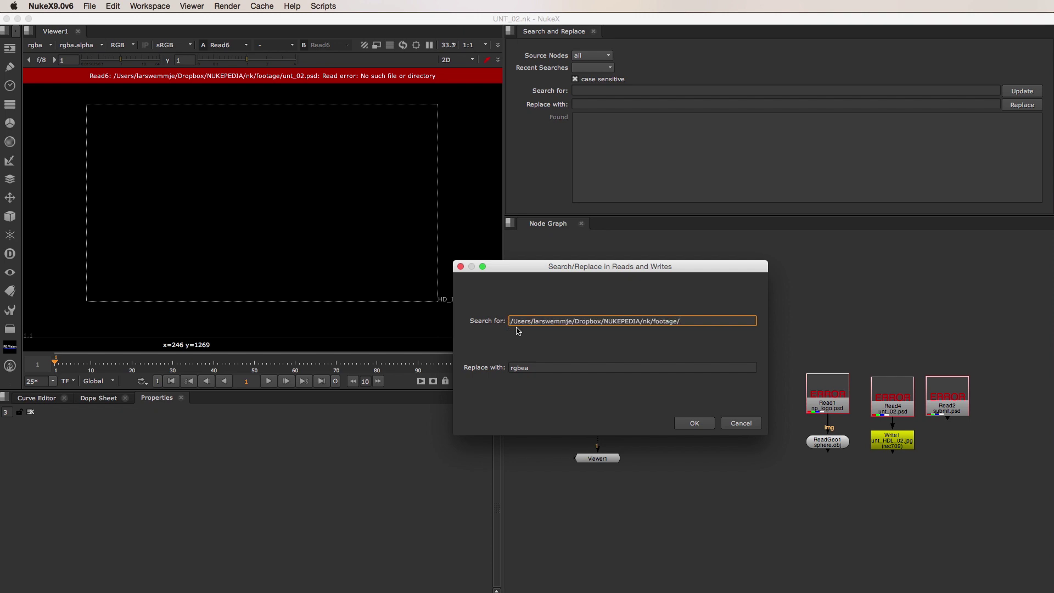
pyautogui.moveTo(537, 368); pyautogui.dragTo(511, 367)
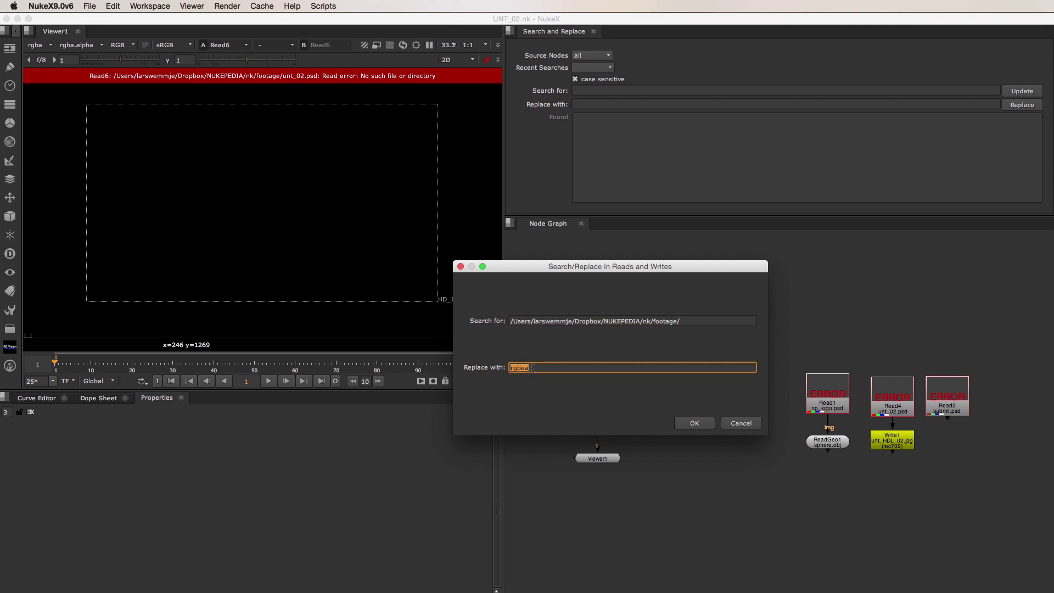
pyautogui.write('/Users/larswemmje/Dropbox/NUKEPEDIA/nk/footage/')
pyautogui.click(650, 368)
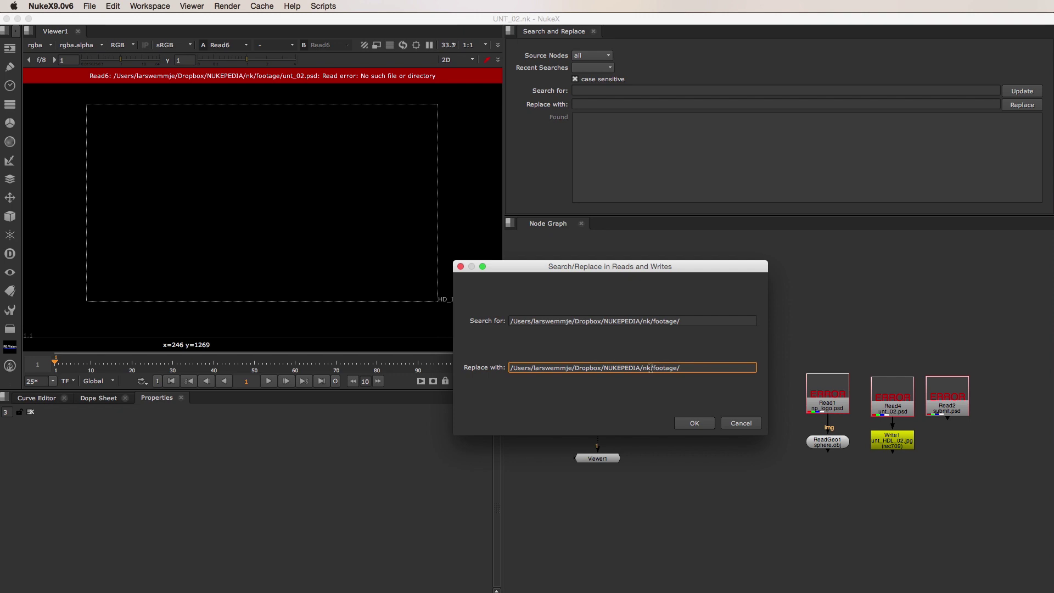
pyautogui.press('BackSpace')
pyautogui.press('BackSpace')
pyautogui.press('BackSpace')
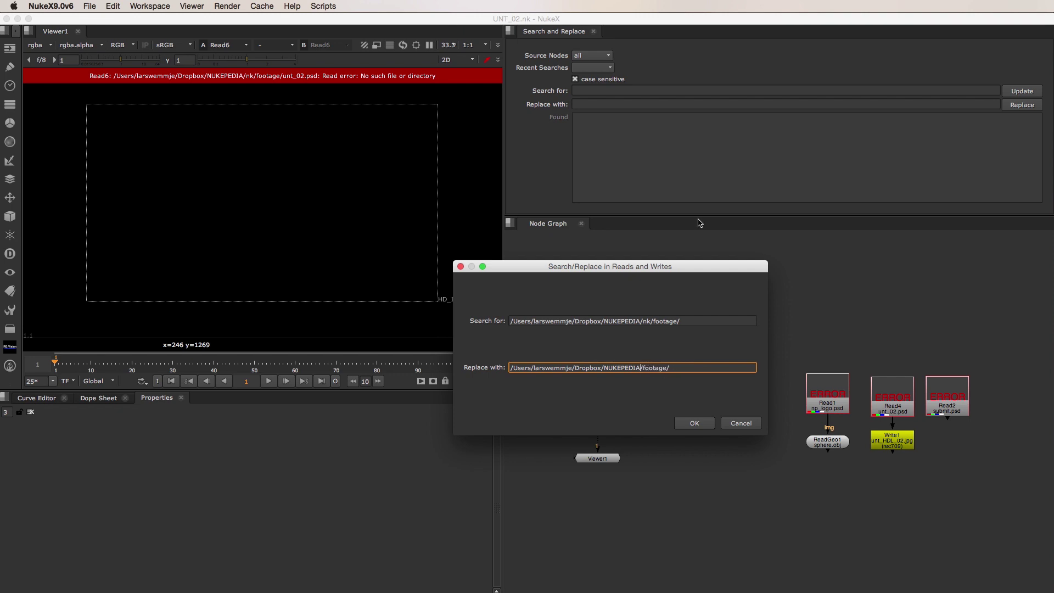
pyautogui.moveTo(656, 271); pyautogui.dragTo(383, 237)
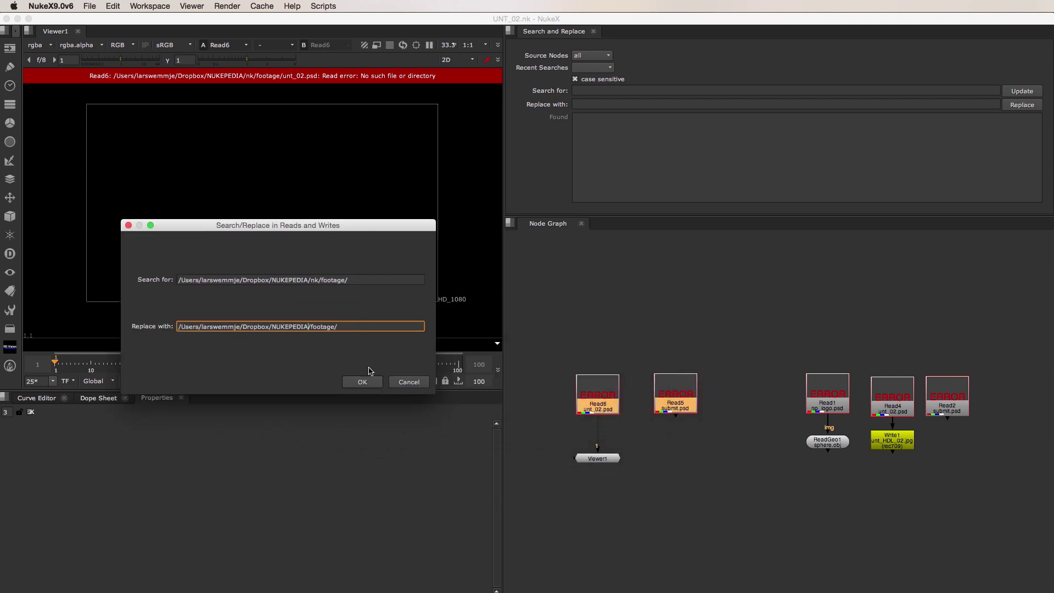
# - Confirm the replacement to relink Read6 and Read5, then load the Custom > SearchReplace panel
pyautogui.click(366, 383)
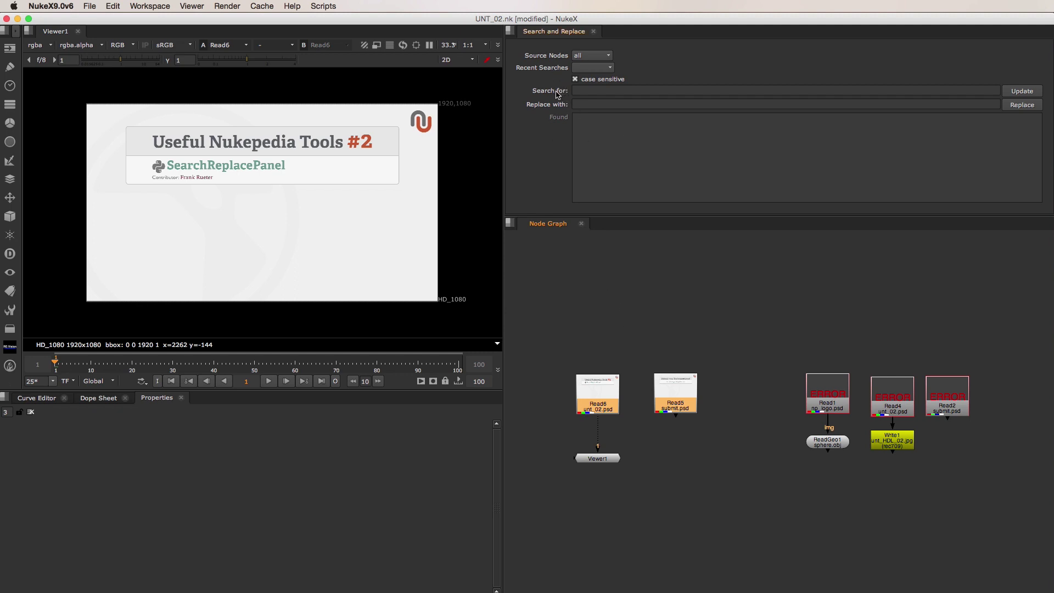
pyautogui.click(510, 31)
pyautogui.moveTo(546, 129)
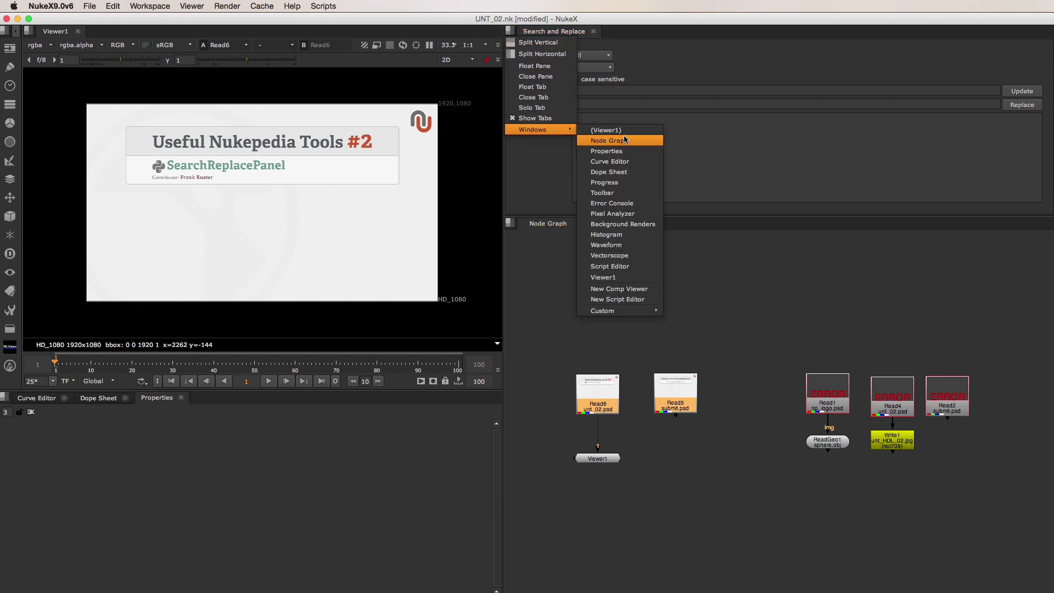
pyautogui.moveTo(608, 311)
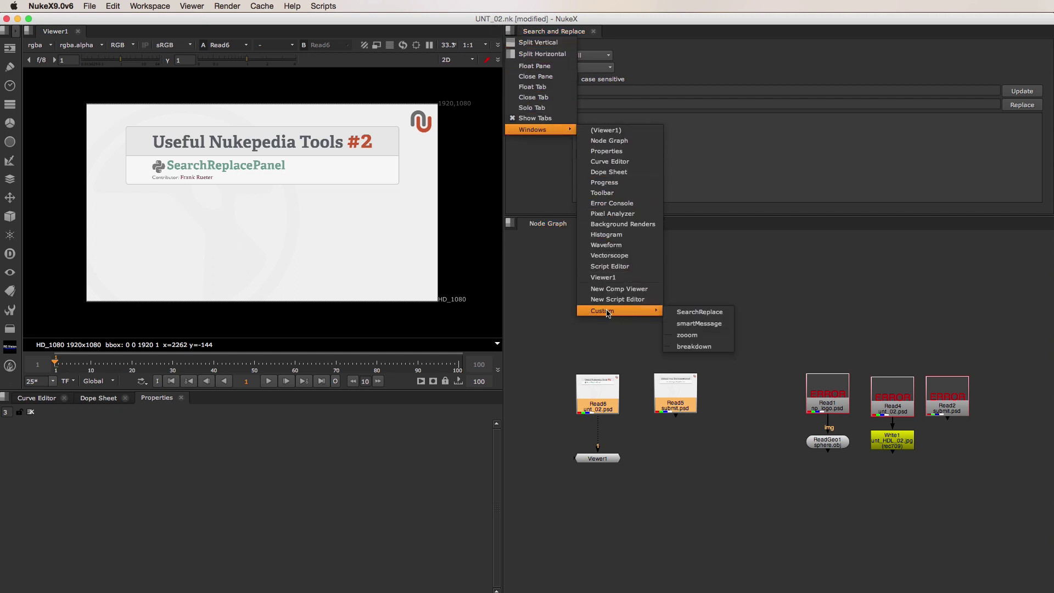
pyautogui.click(679, 313)
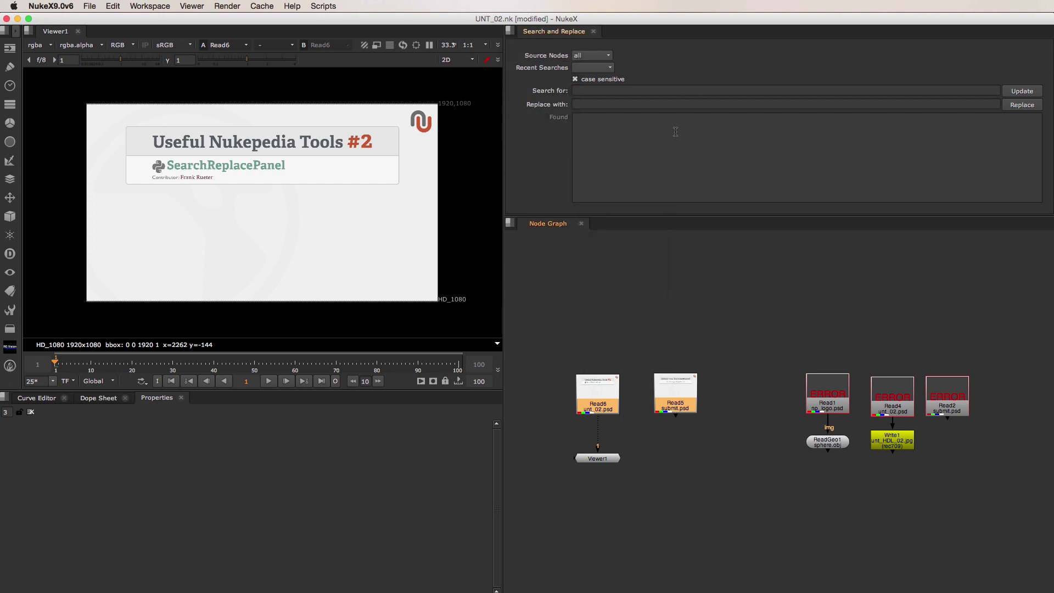
pyautogui.click(593, 57)
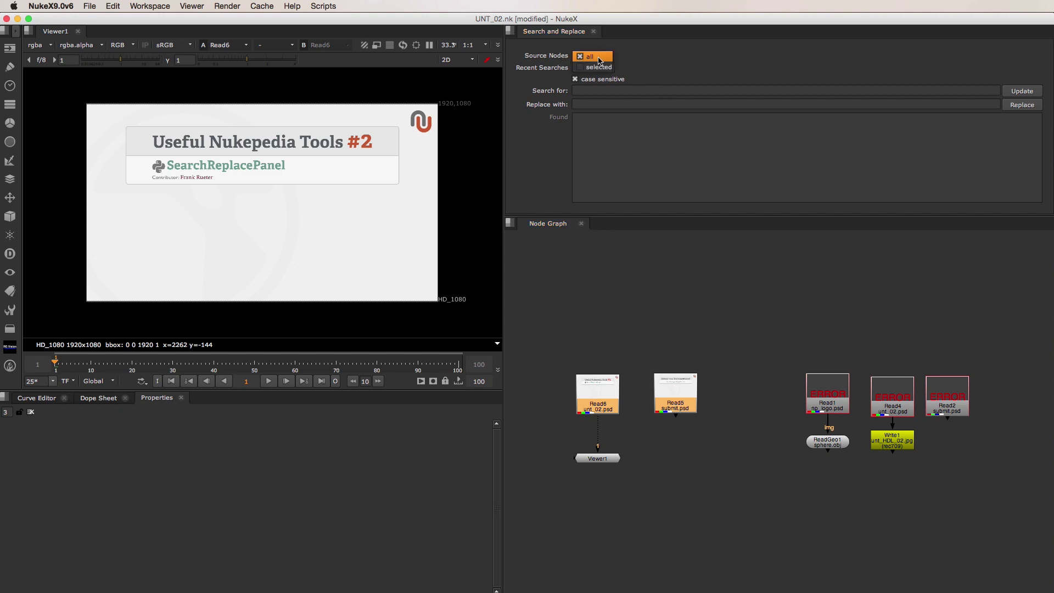
pyautogui.click(604, 57)
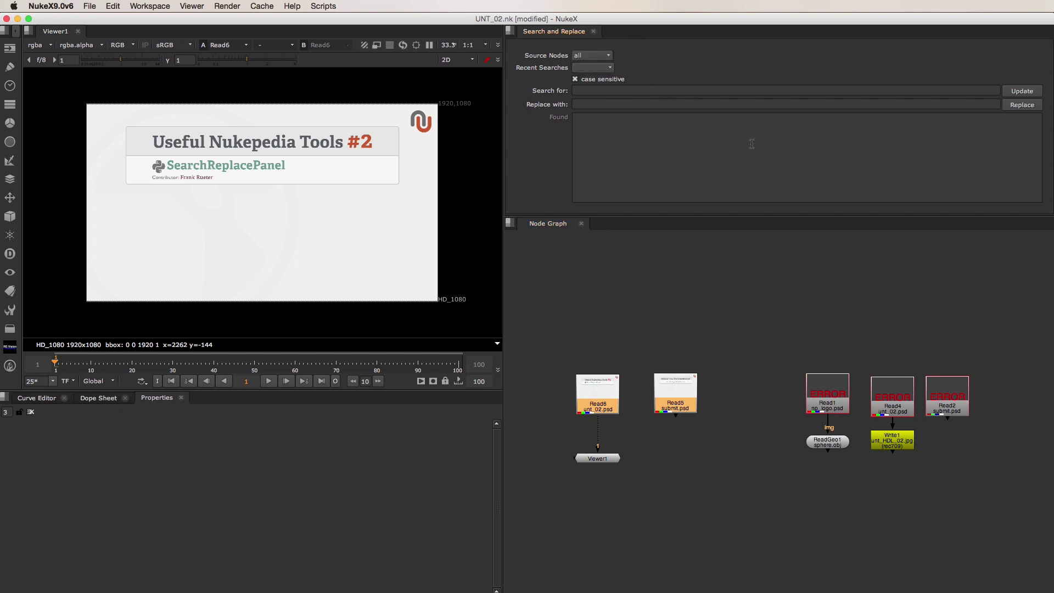
pyautogui.doubleClick(818, 442)
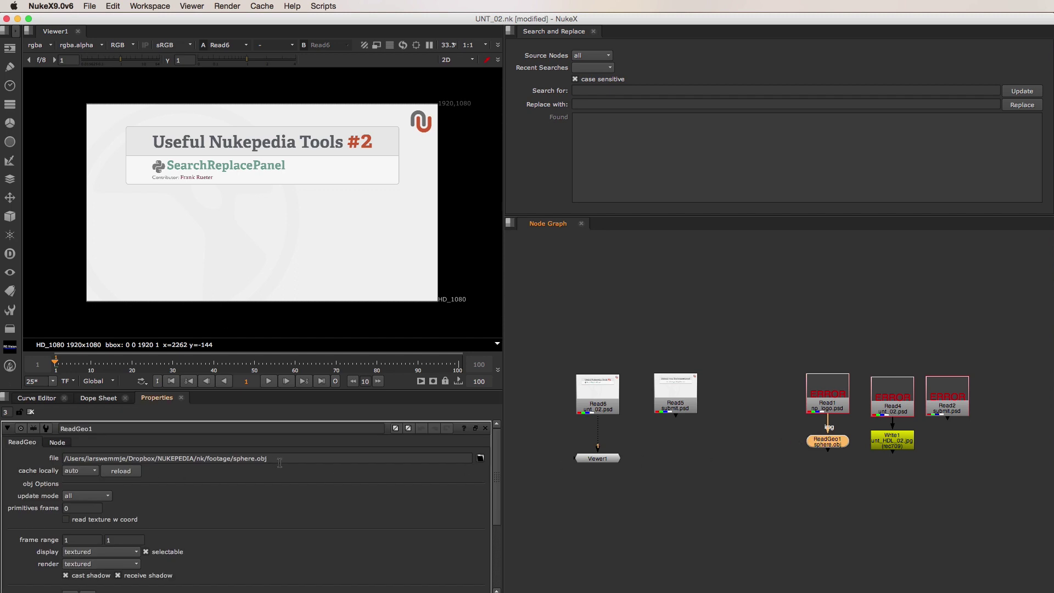
pyautogui.doubleClick(888, 443)
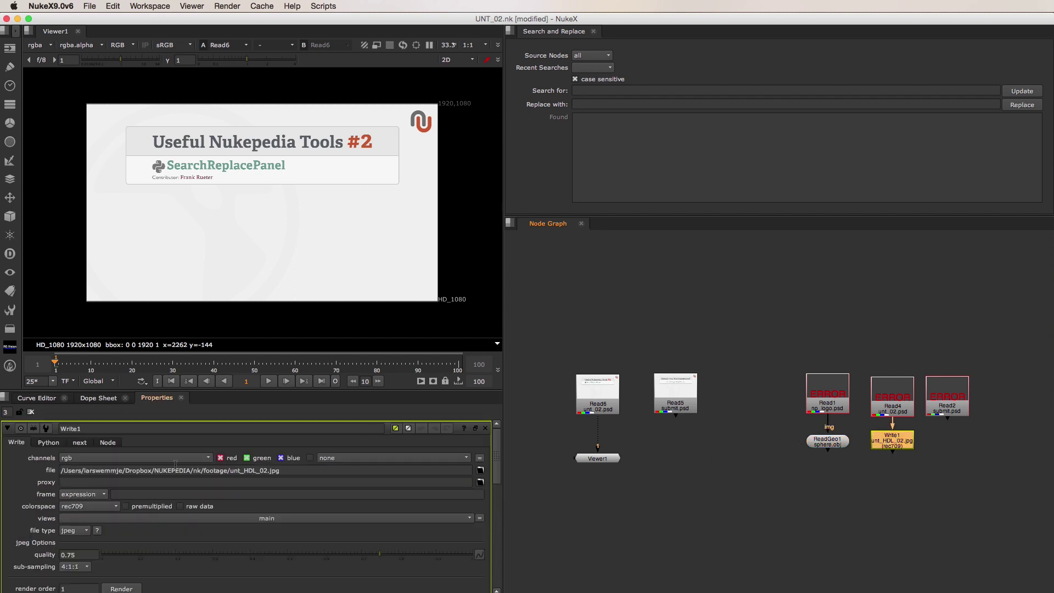
pyautogui.click(31, 412)
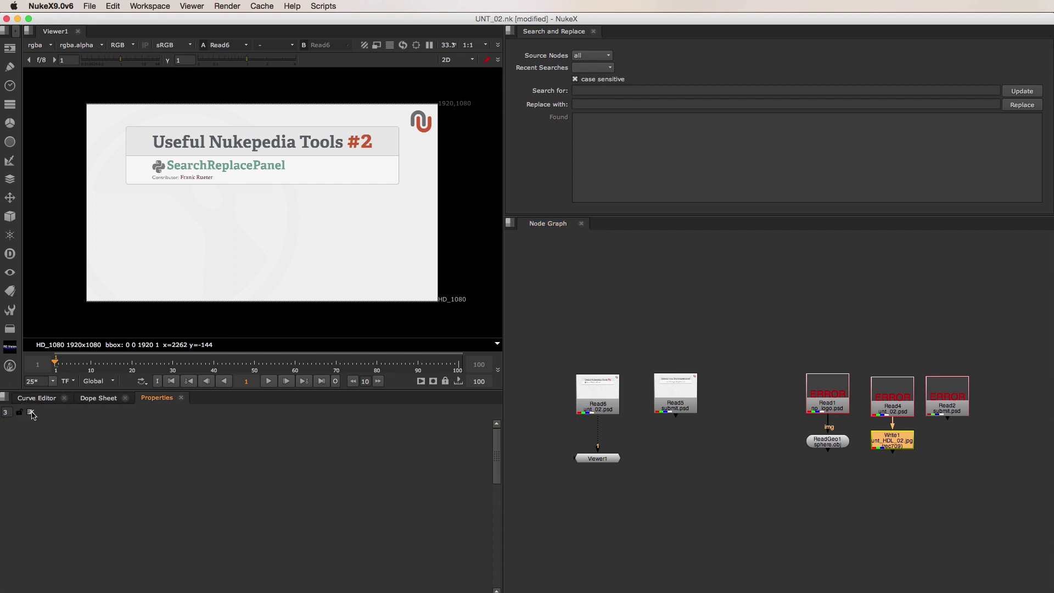
pyautogui.click(595, 56)
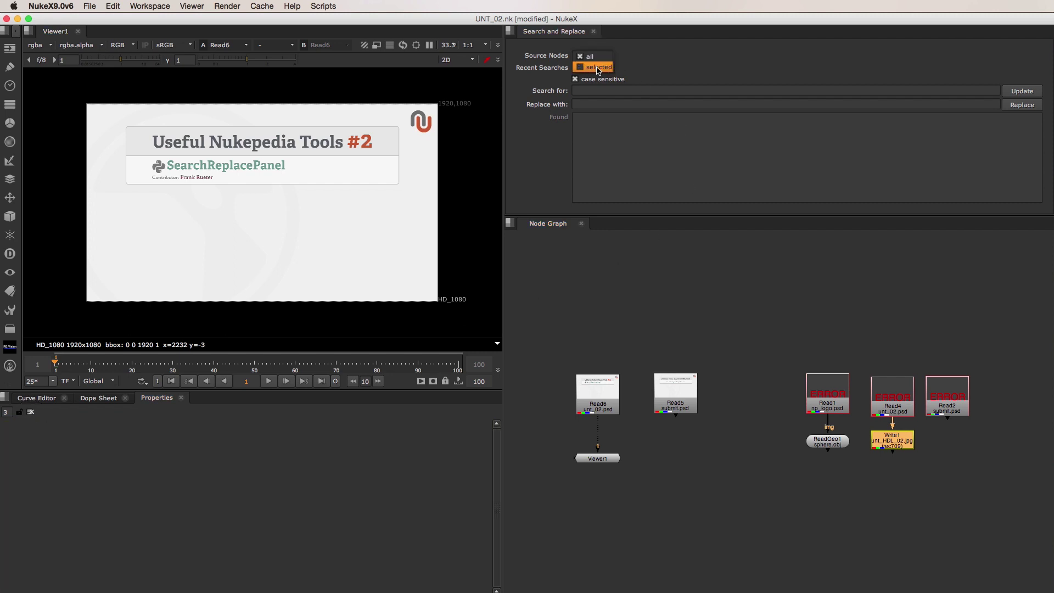
pyautogui.click(615, 67)
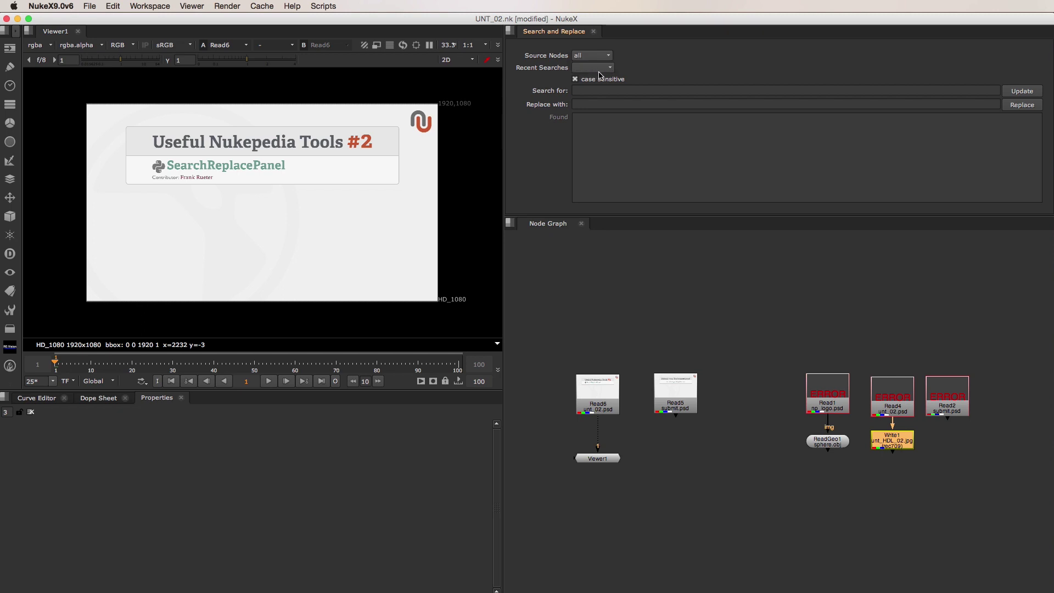
# - Search for NUKEPEDIA/nk/footage/ and preview replacing it with NUKEPEDIA/footage/ on five nodes
pyautogui.moveTo(599, 75)
pyautogui.click(594, 91)
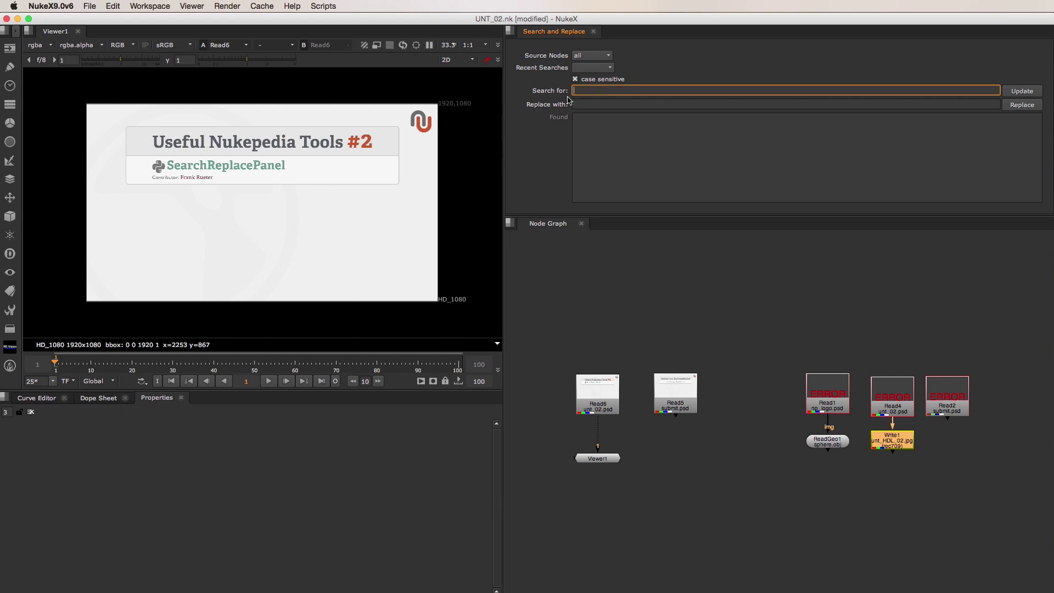
pyautogui.write('/Users/larswemmje/Dropbox/NUKEPEDIA/nk/footage/')
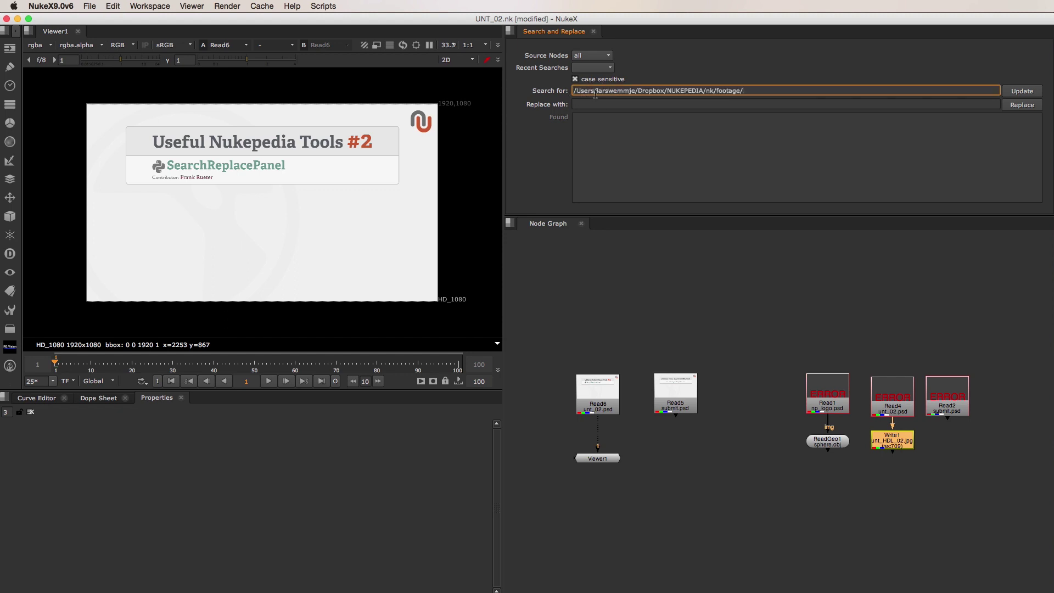
pyautogui.click(1021, 91)
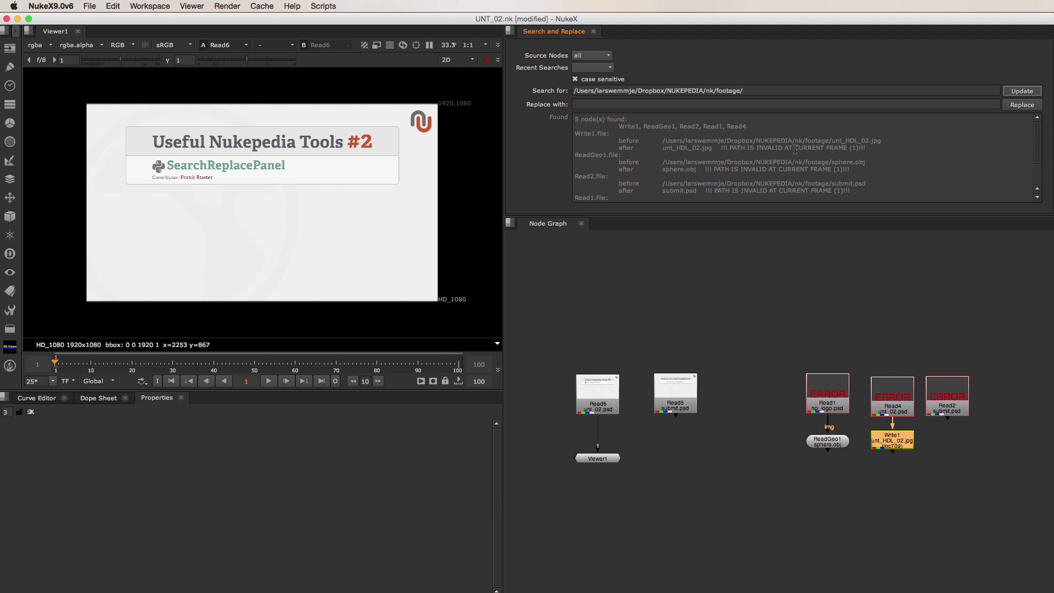
pyautogui.click(600, 104)
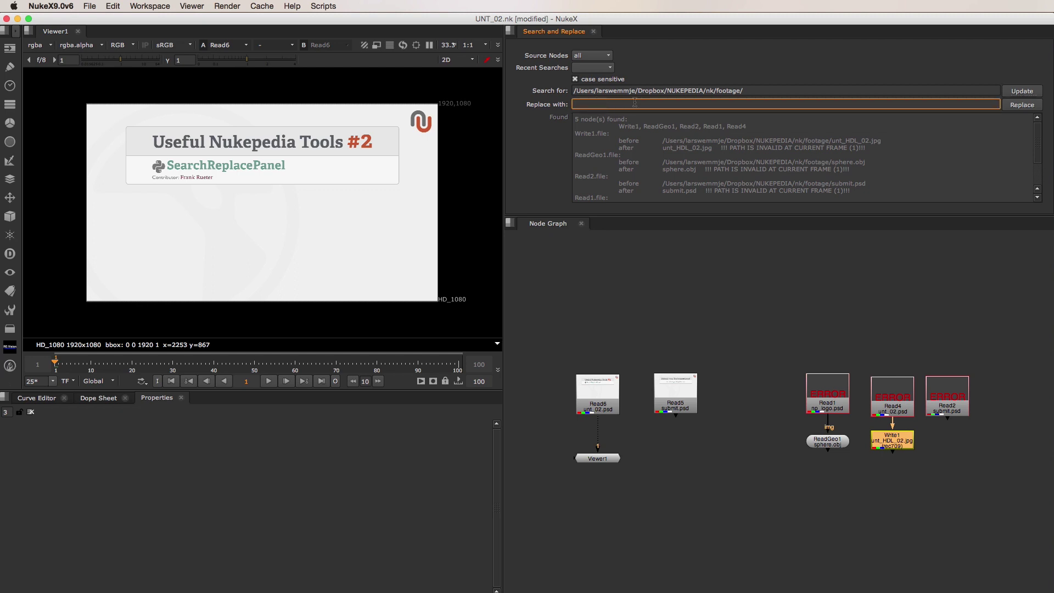
pyautogui.write('/Users/larswemmje/Dropbox/NUKEPEDIA/nk/footage/')
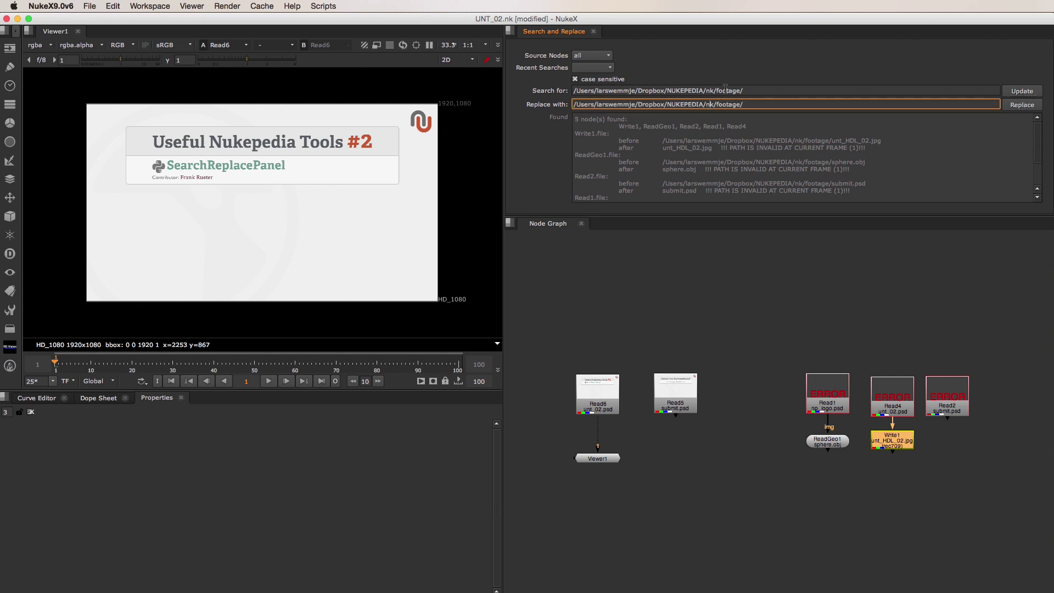
pyautogui.press('Right')
pyautogui.press('BackSpace')
pyautogui.press('BackSpace')
pyautogui.press('BackSpace')
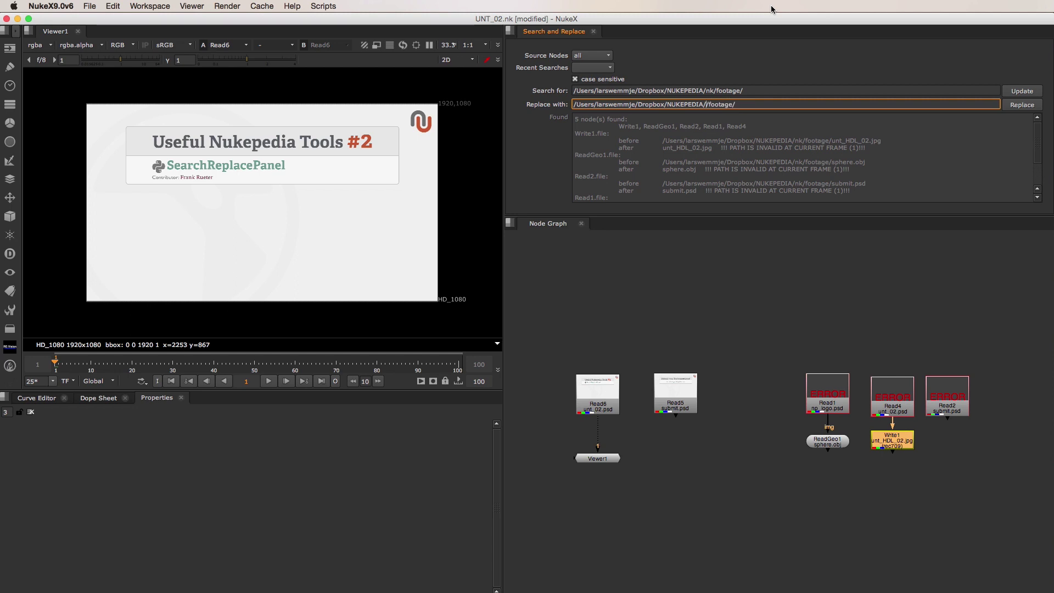
pyautogui.click(1016, 94)
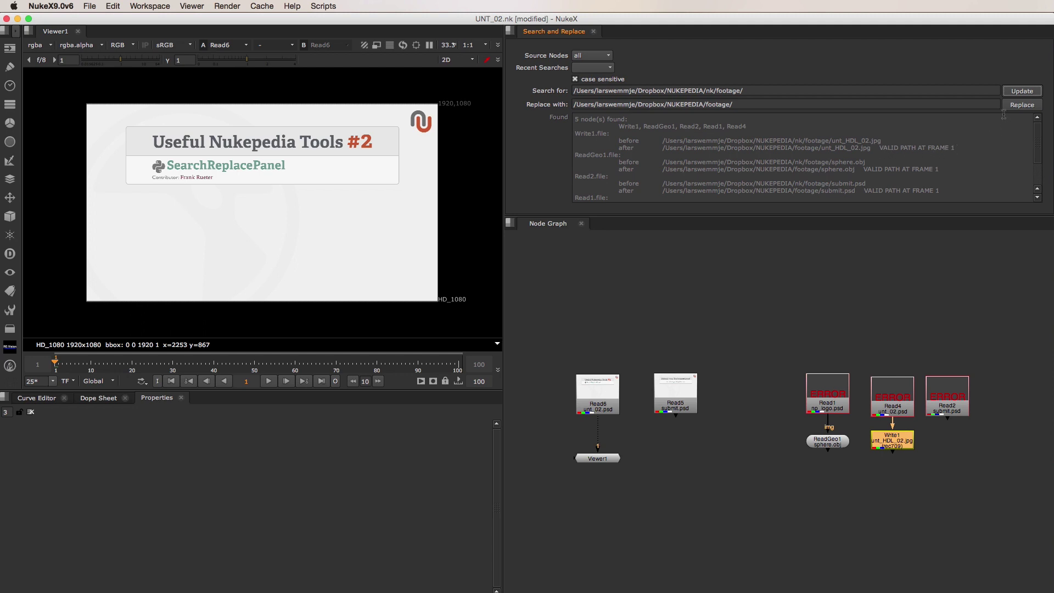
# - Replace the paths on all matching nodes, deselect them, and glance at Recent Searches
pyautogui.click(1023, 106)
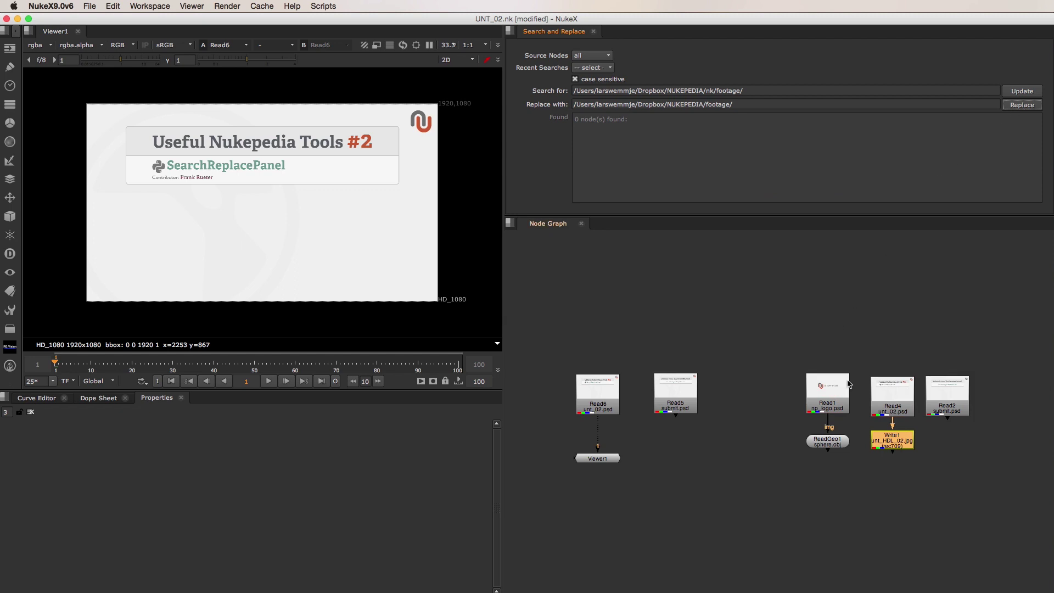
pyautogui.click(873, 323)
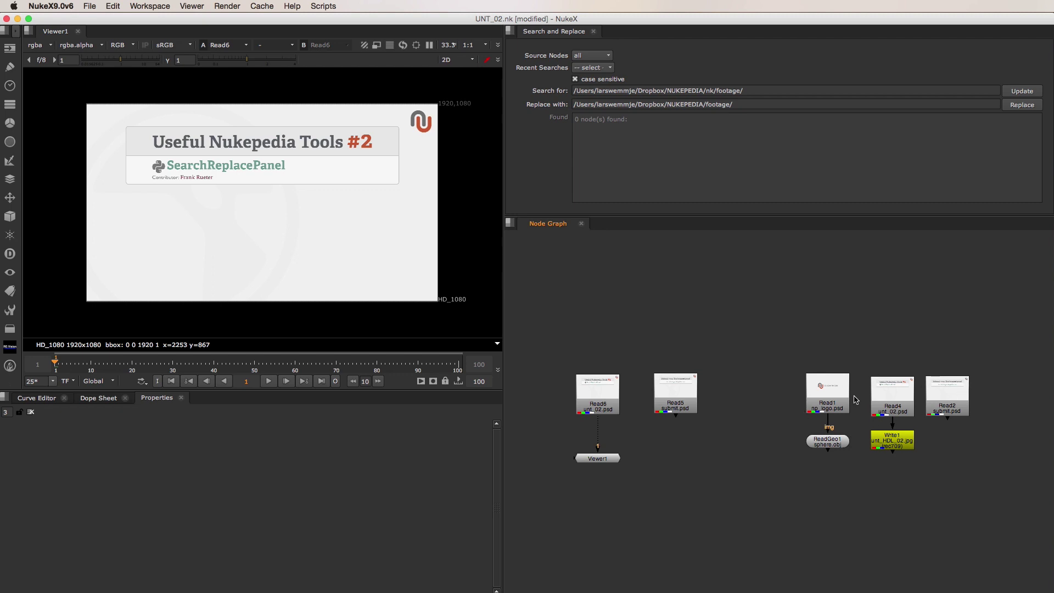
pyautogui.click(612, 73)
pyautogui.click(609, 77)
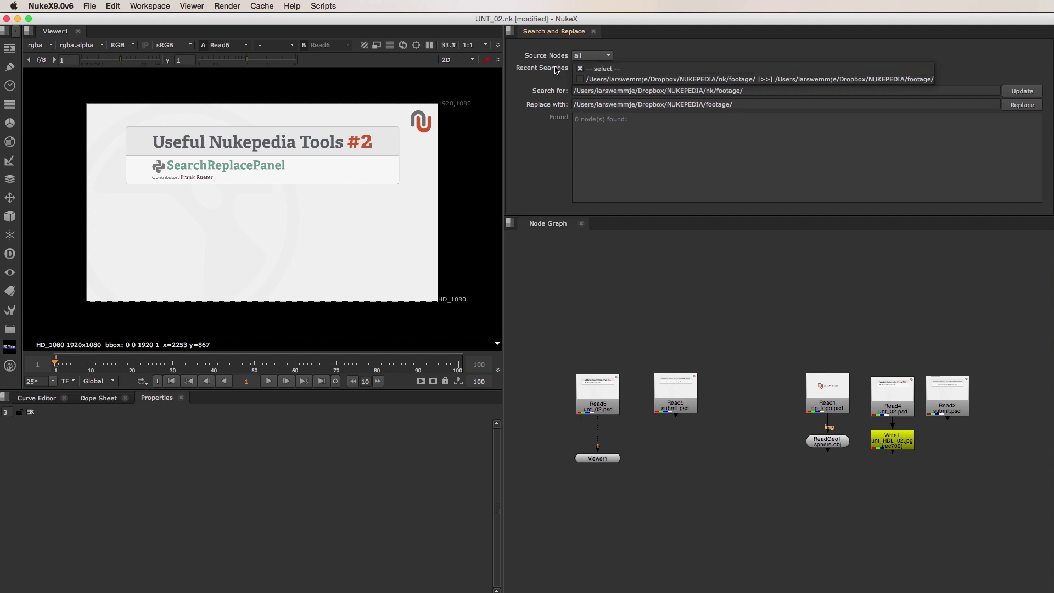
pyautogui.click(609, 70)
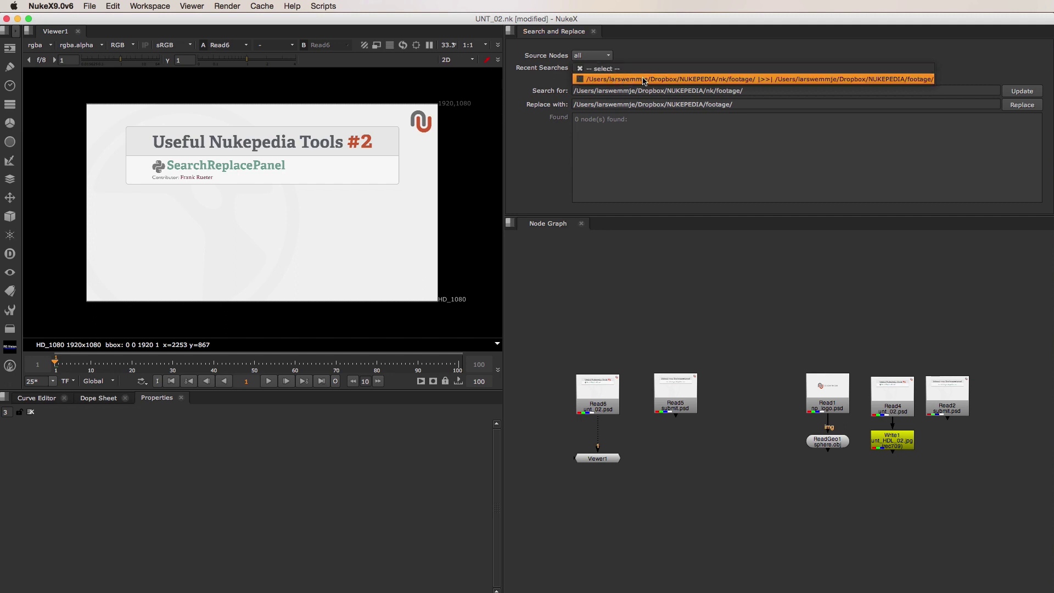
pyautogui.click(649, 55)
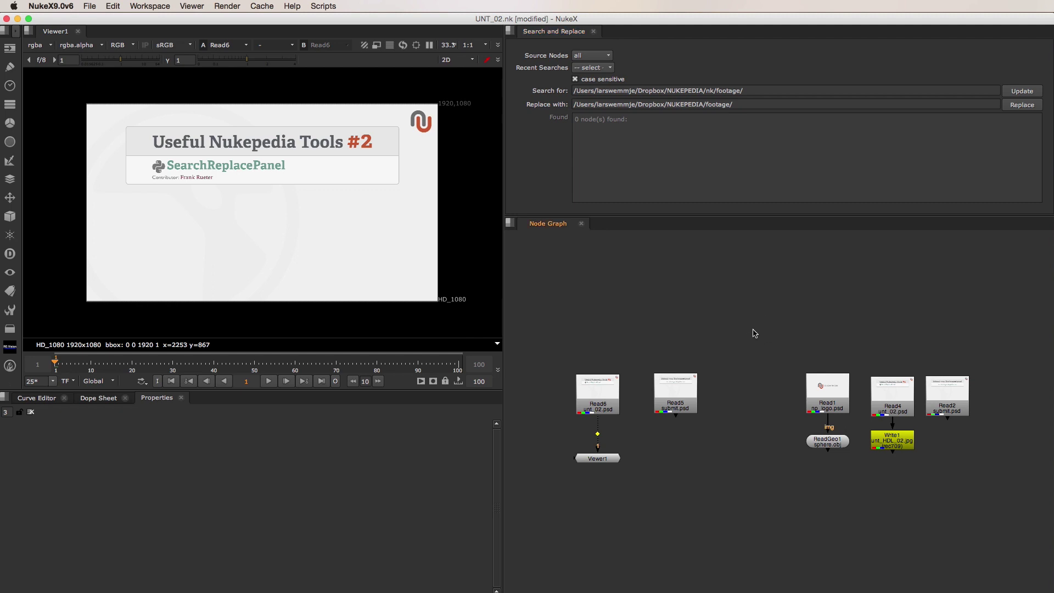
# - Switch to the UNT_02_history.nk script and load the SearchReplace custom panel
pyautogui.press('super+Tab')
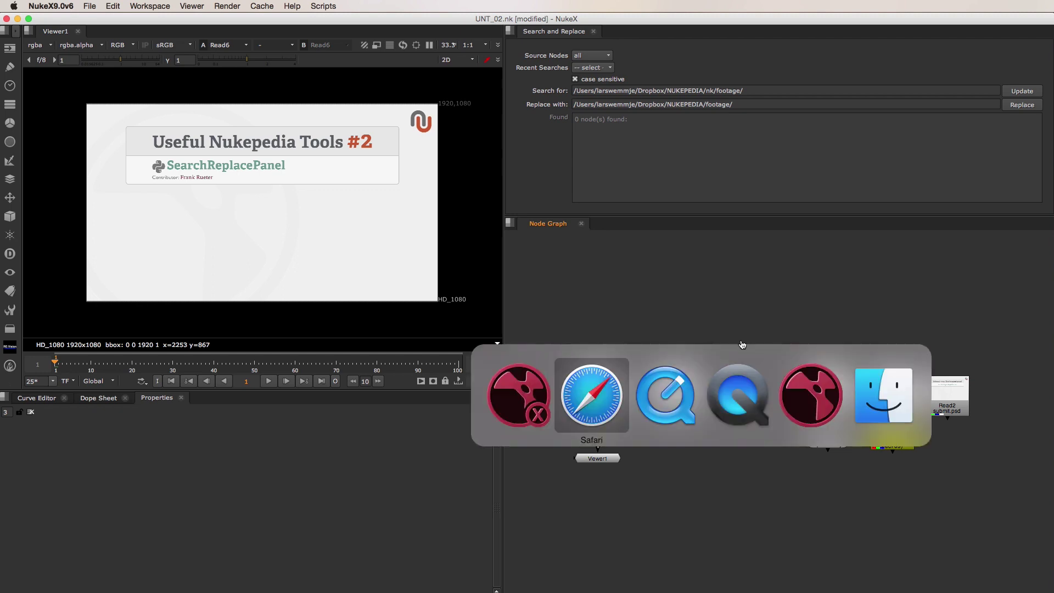
pyautogui.click(813, 388)
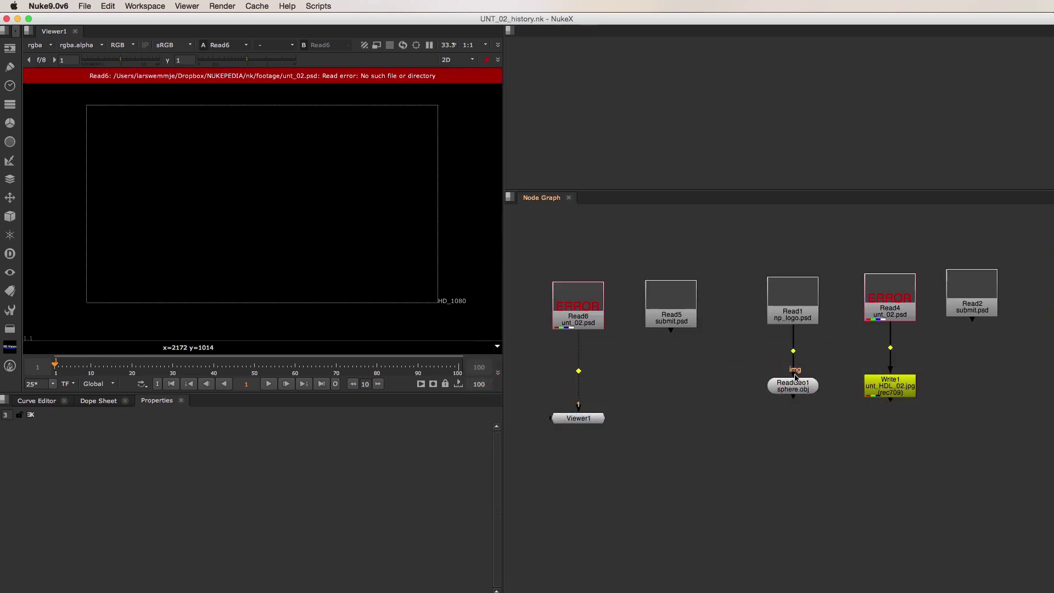
pyautogui.click(510, 30)
pyautogui.moveTo(543, 130)
pyautogui.moveTo(645, 311)
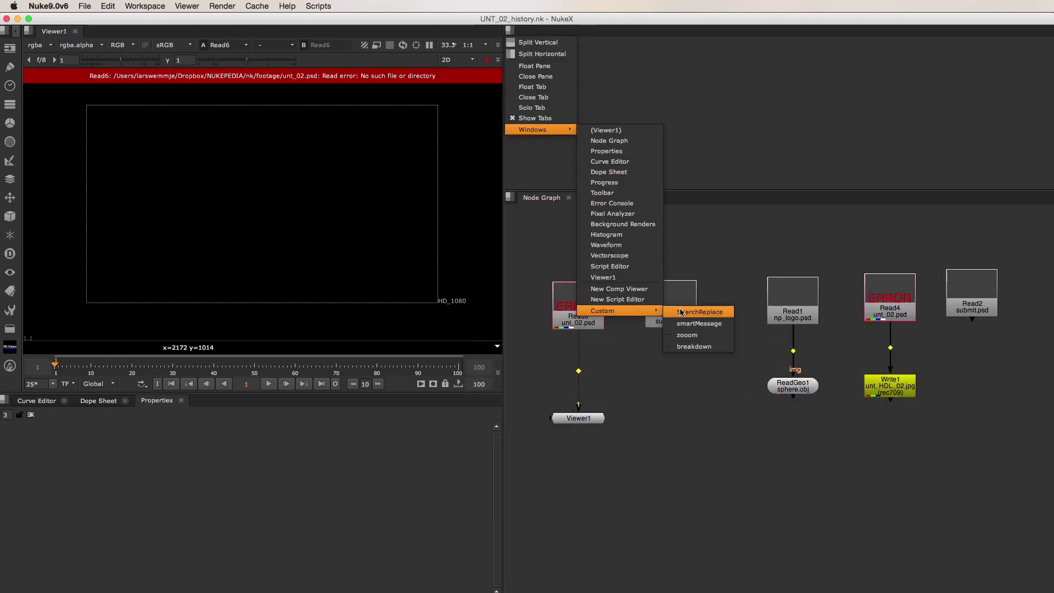
pyautogui.click(692, 311)
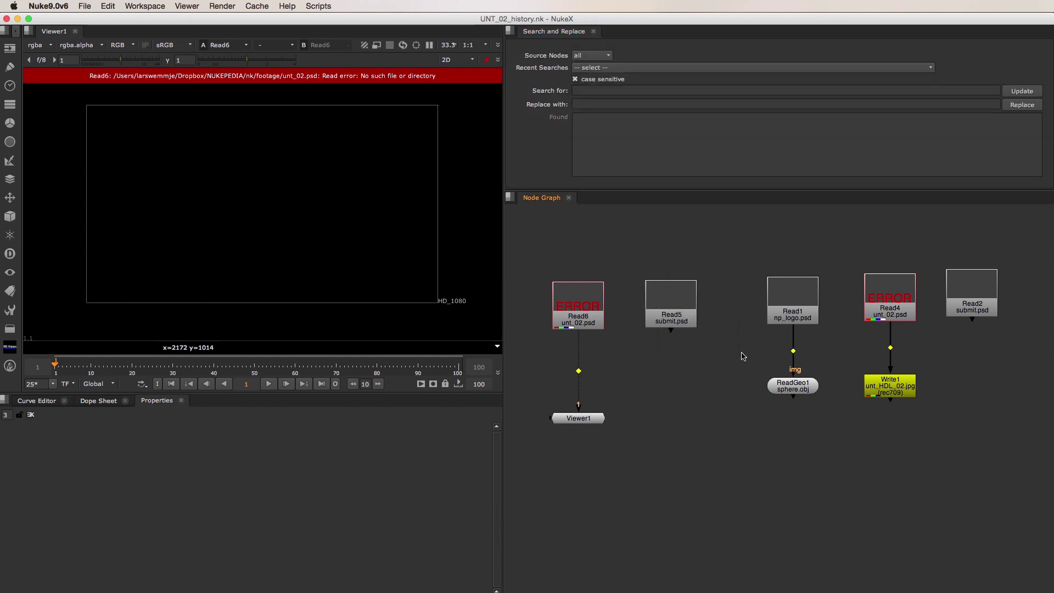
# - Reuse the earlier footage path search from Recent Searches and apply Replace
pyautogui.click(610, 70)
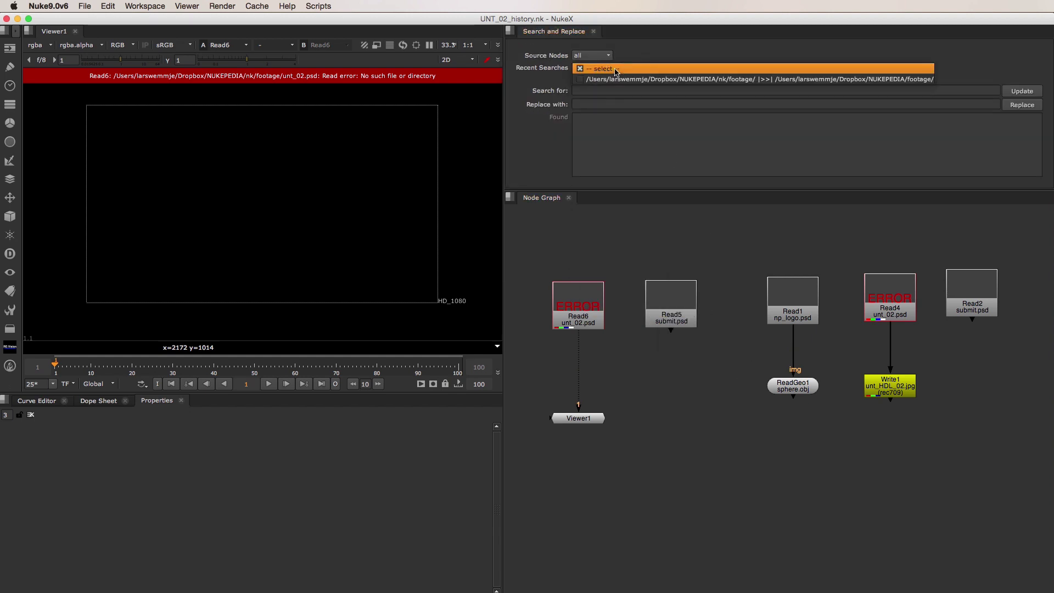
pyautogui.click(619, 80)
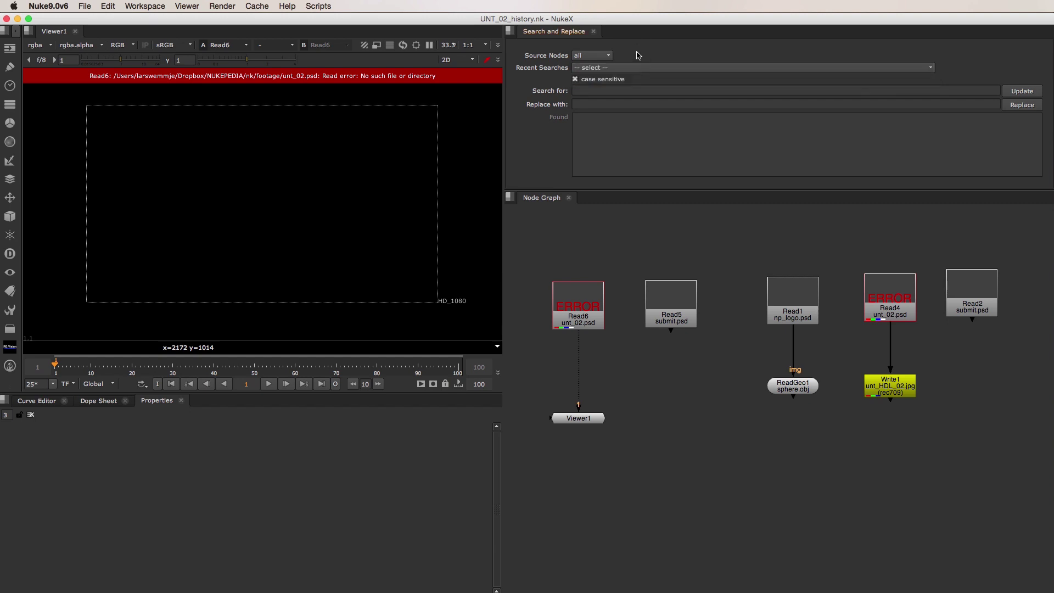
pyautogui.click(619, 70)
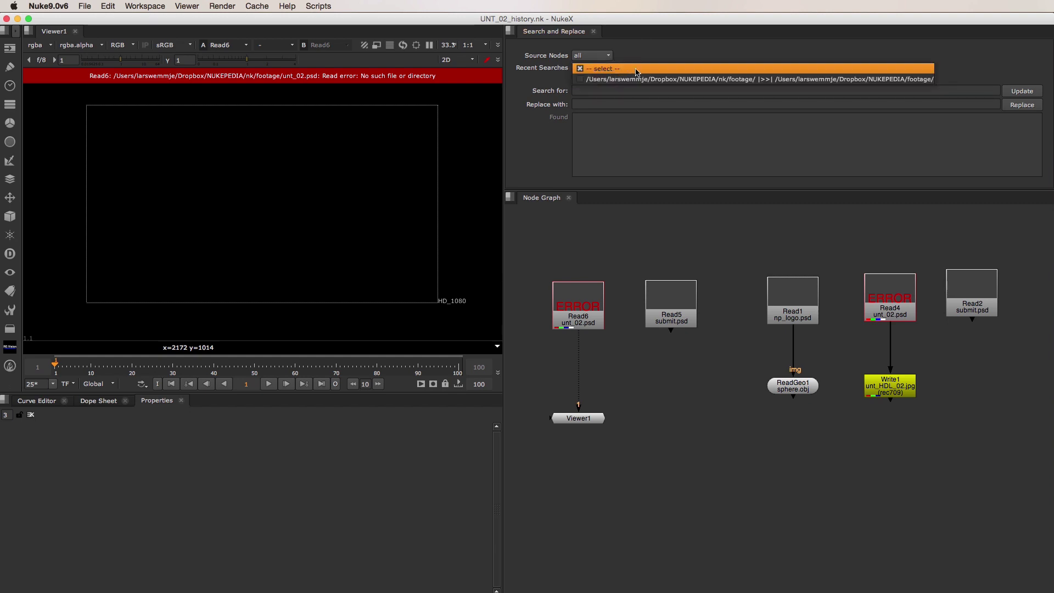
pyautogui.click(635, 80)
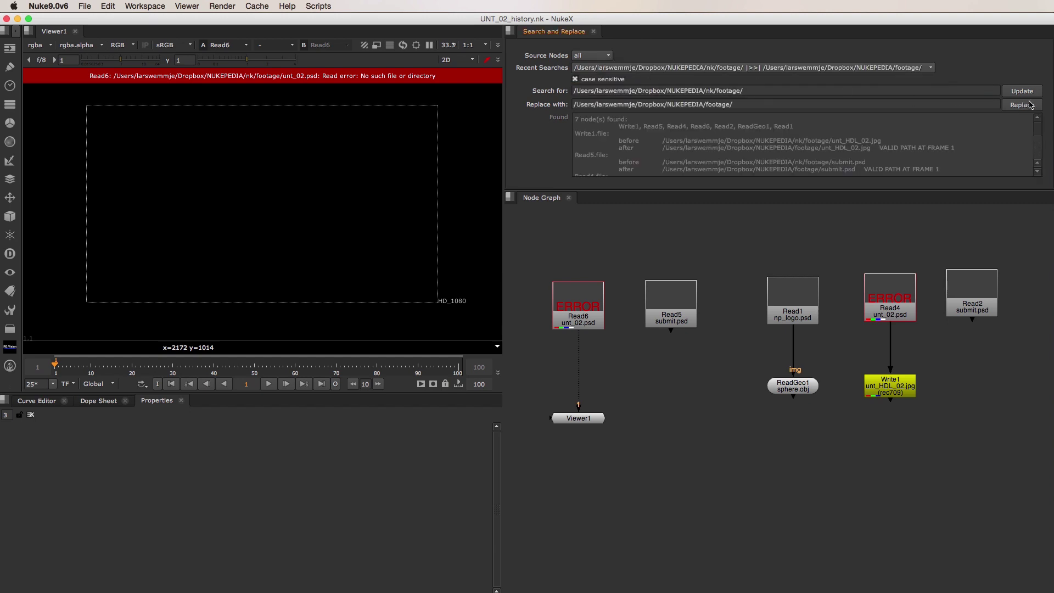
pyautogui.click(1013, 106)
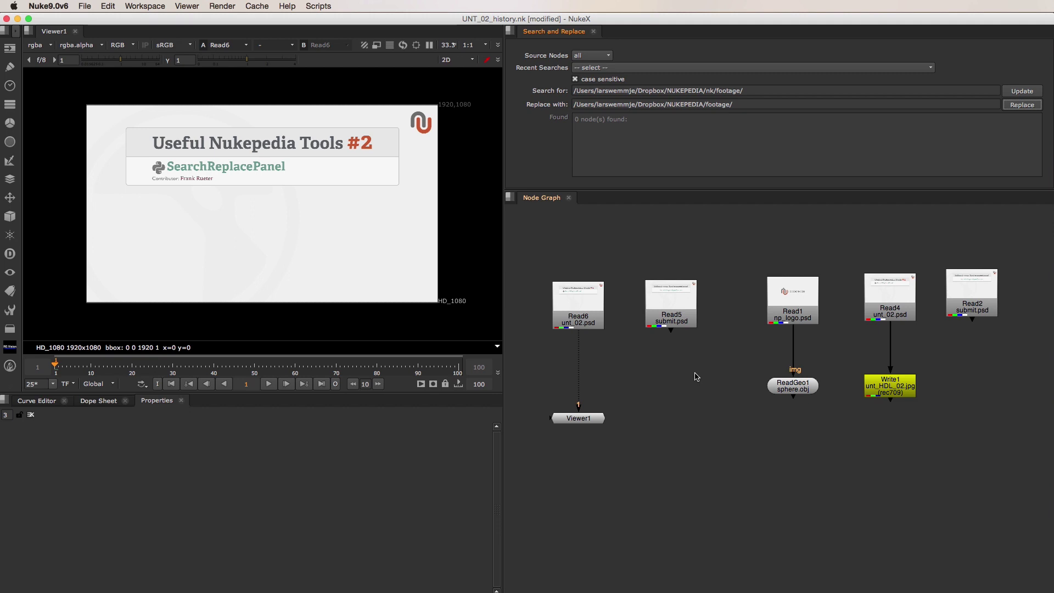
# - Check the Recent Searches list, then return to the Nukepedia SearchReplacePanel v1.2 page in Safari
pyautogui.click(614, 71)
pyautogui.click(659, 64)
pyautogui.press('super+Tab')
pyautogui.press('super+Tab')
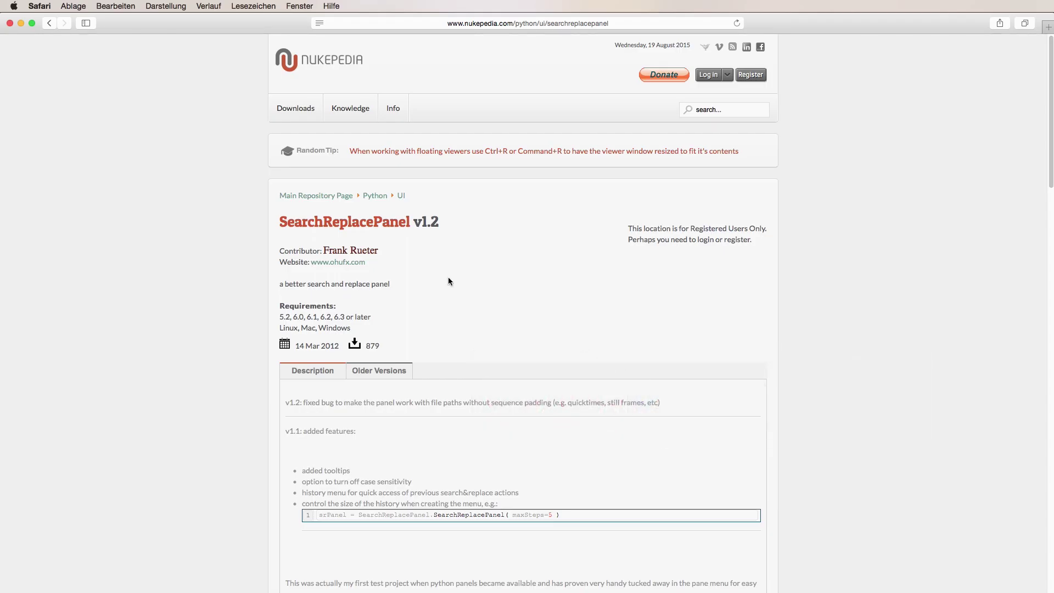